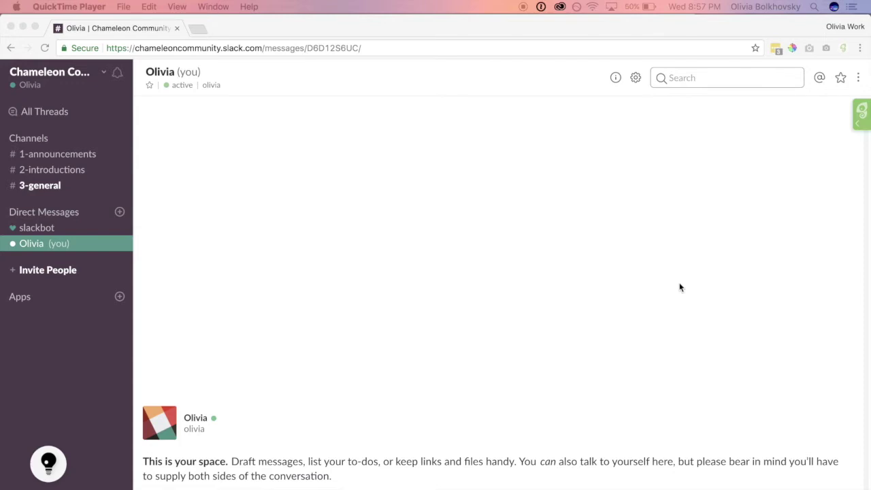
- Open the Chameleon extension popup over the Slack direct-message page
left_click(844, 48)
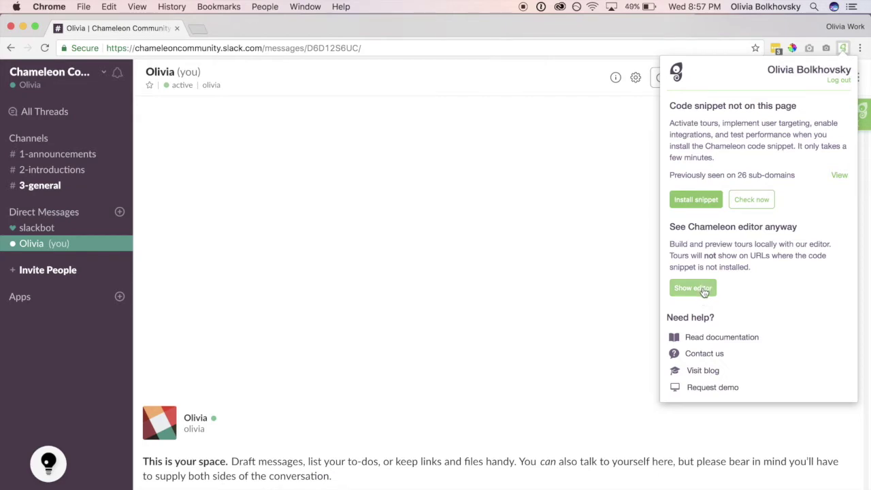
- Show the Chameleon editor without the snippet and start a new unnamed draft tour
left_click(705, 292)
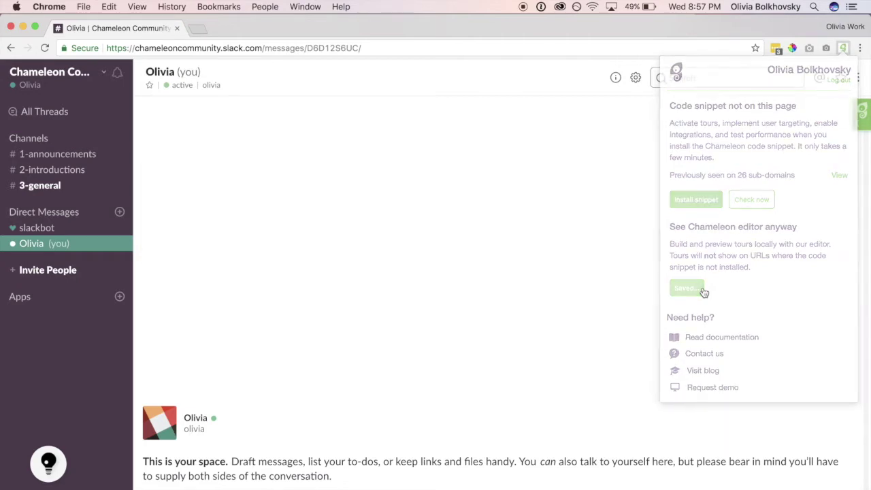
left_click(729, 154)
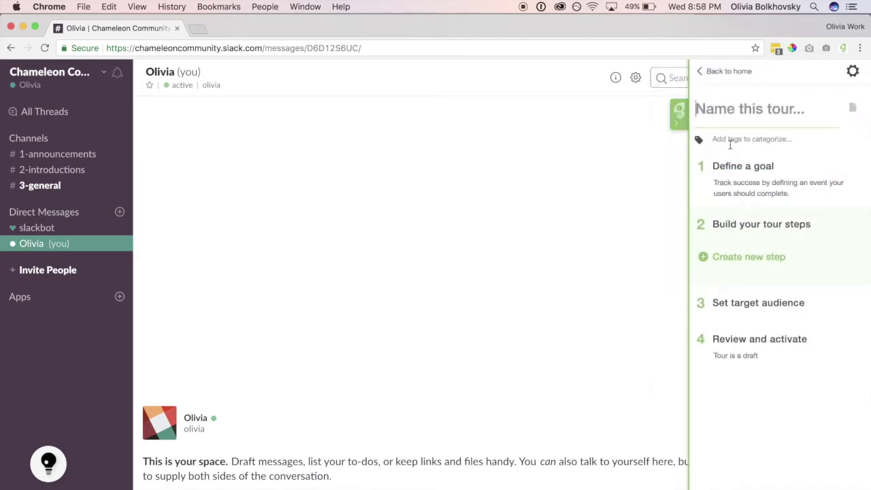
- Title the draft tour 'Slack Onboarding Recipe' and add its first step
type("Slack Onboarding Re")
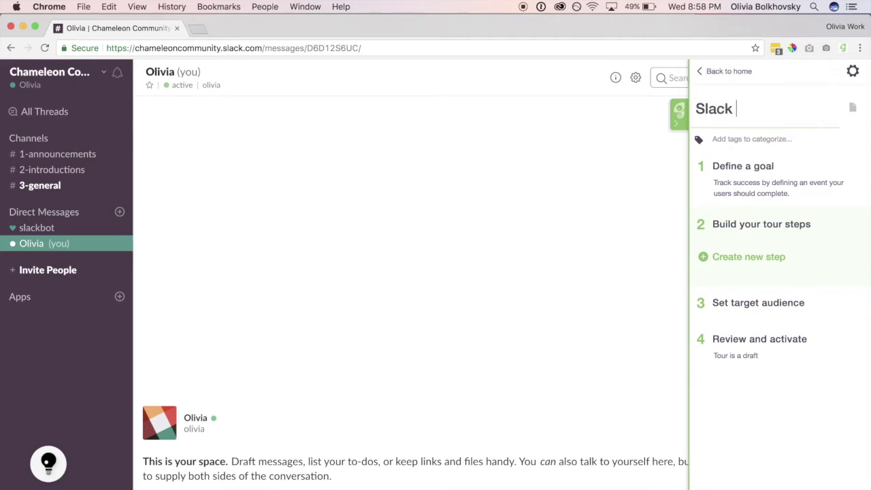
type("cipe")
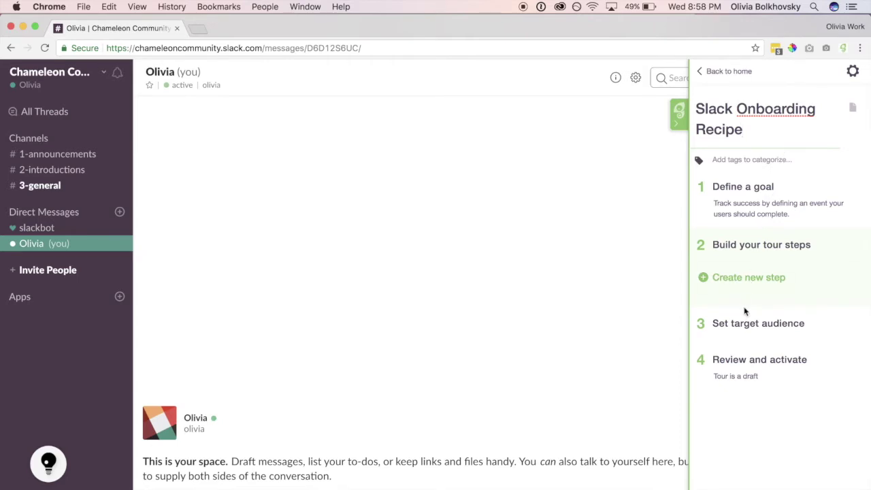
left_click(752, 278)
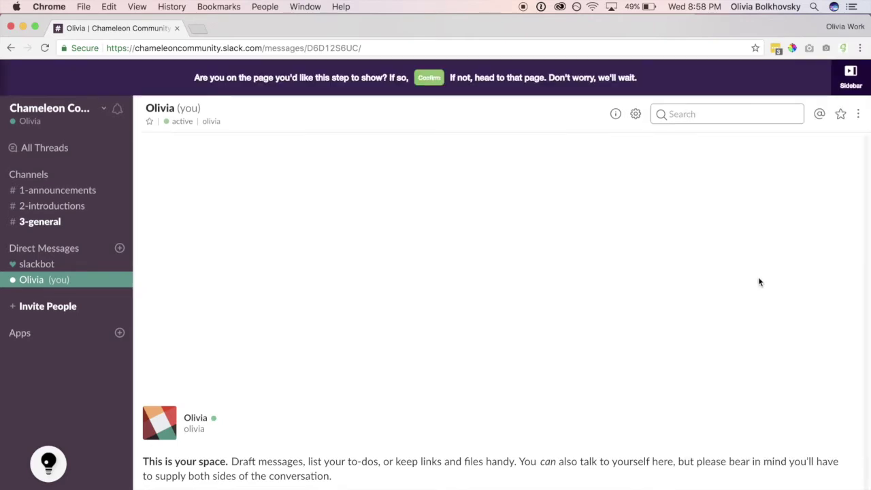
- Confirm the page, paste the Send direct messages copy, and make the background blue #3D9CD4
left_click(430, 79)
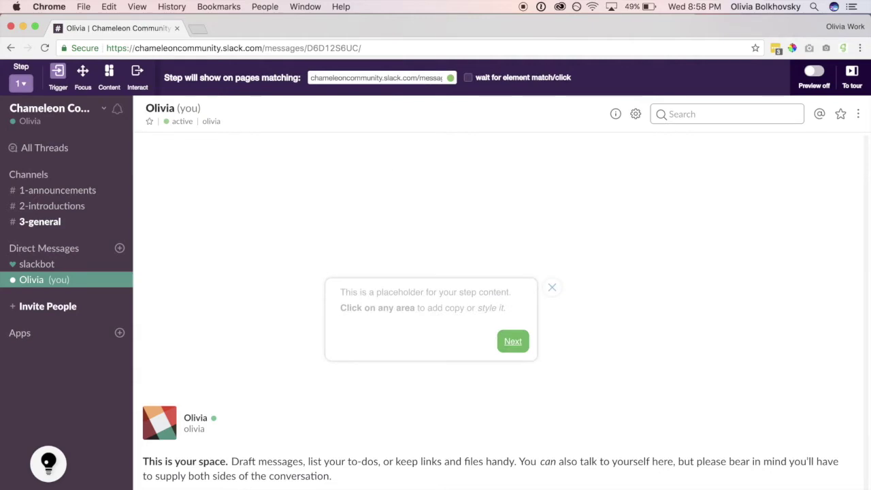
left_click(399, 304)
type("Send direct messages Need to send a quick note to just one person or a small group of people on your team? Direct messages are great for that.")
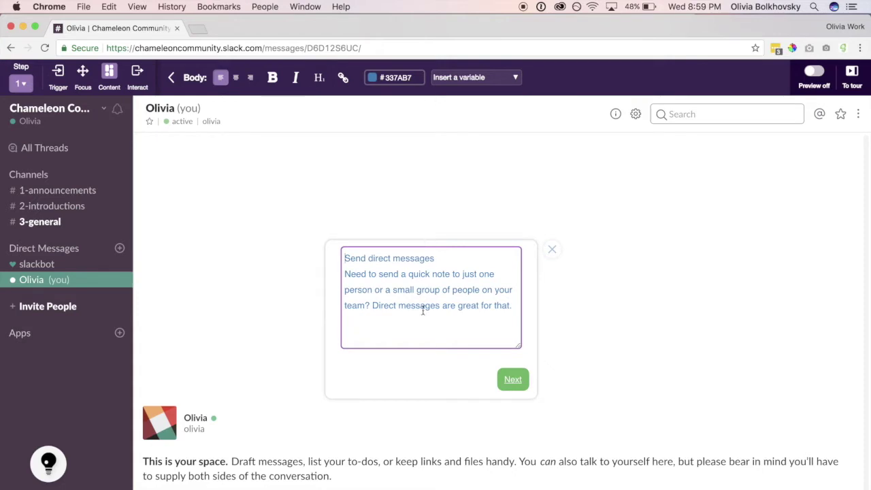
left_click(420, 382)
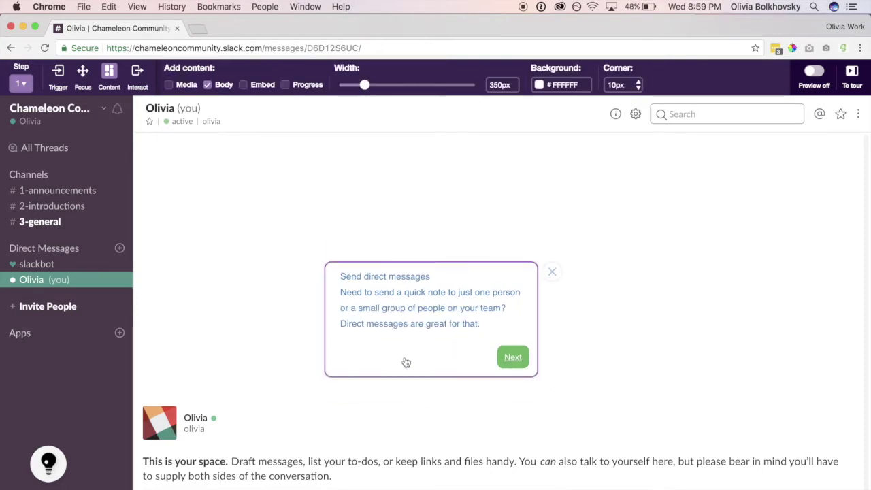
left_click(555, 84)
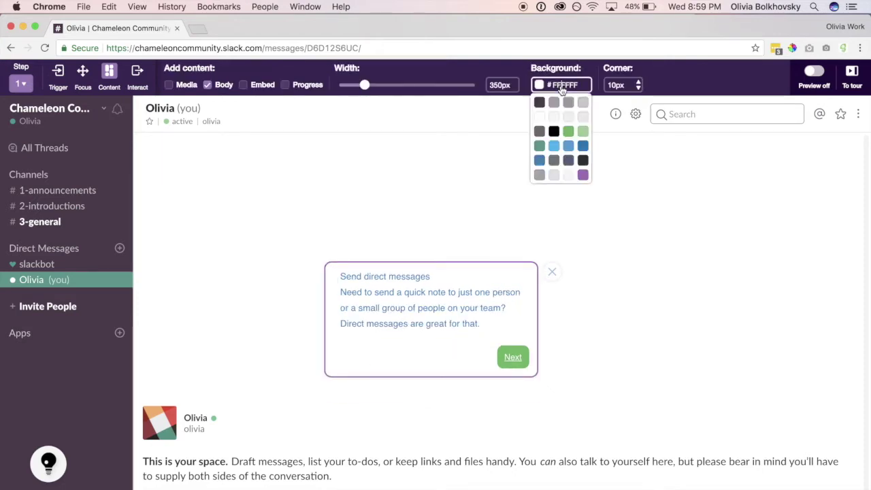
left_click(569, 148)
- Make all of the step's text white
left_click(415, 297)
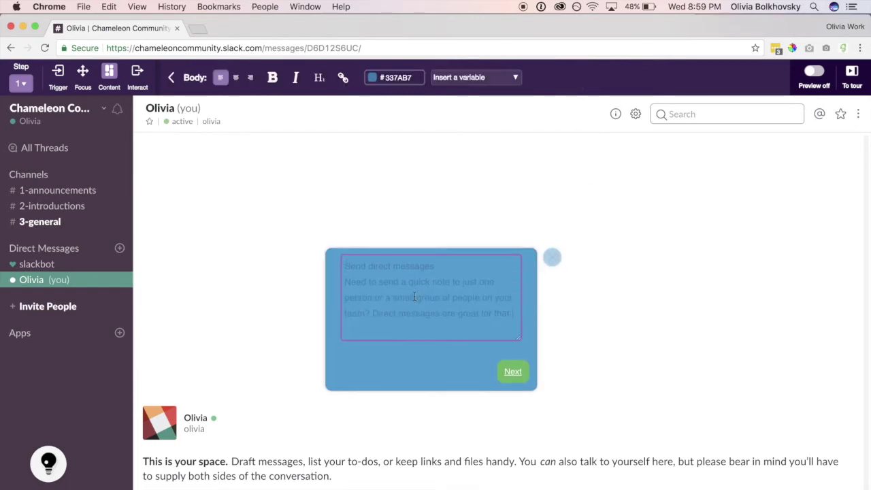
key("ctrl+a")
left_click(395, 76)
left_click(380, 118)
left_click(386, 368)
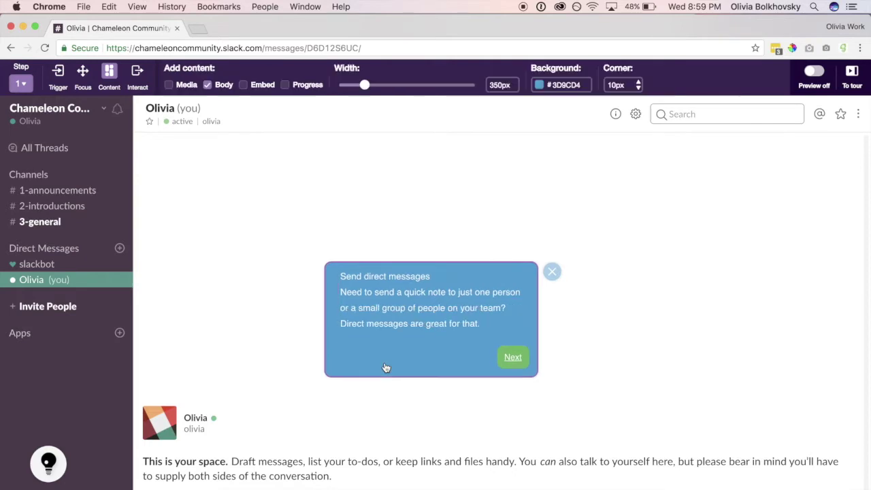
- Bold the 'Send direct messages' heading and prefix it with ## to enlarge it
left_click(427, 350)
key("super+shift+Left")
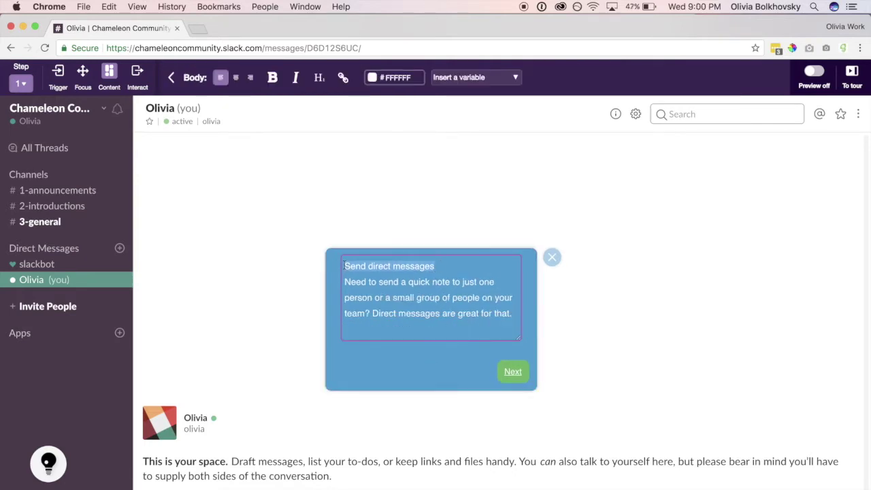
left_click(272, 76)
left_click(418, 276)
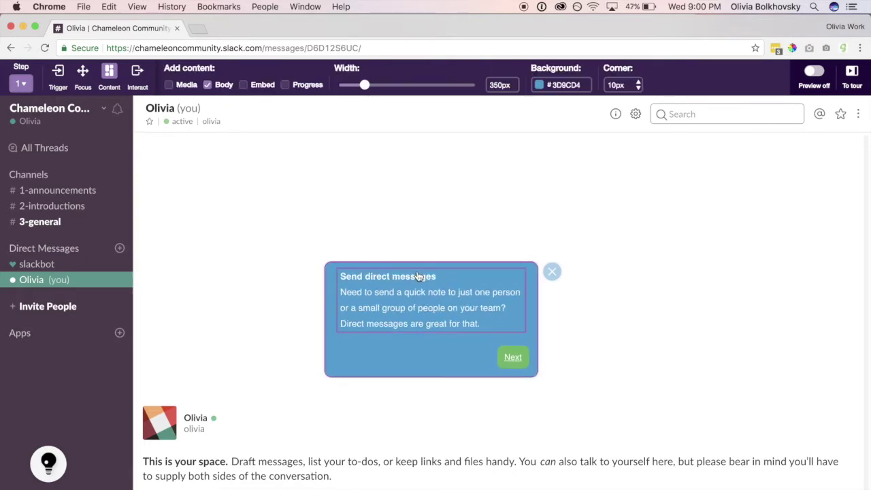
left_click(418, 276)
type("## **")
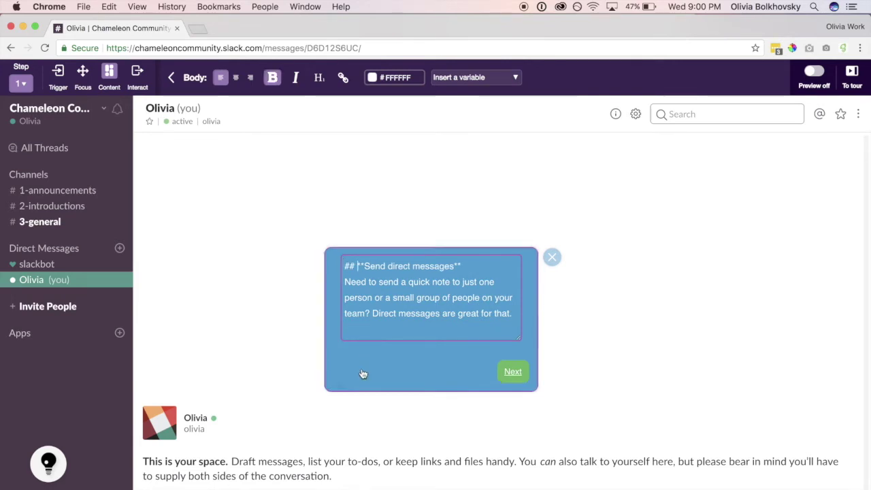
left_click(363, 375)
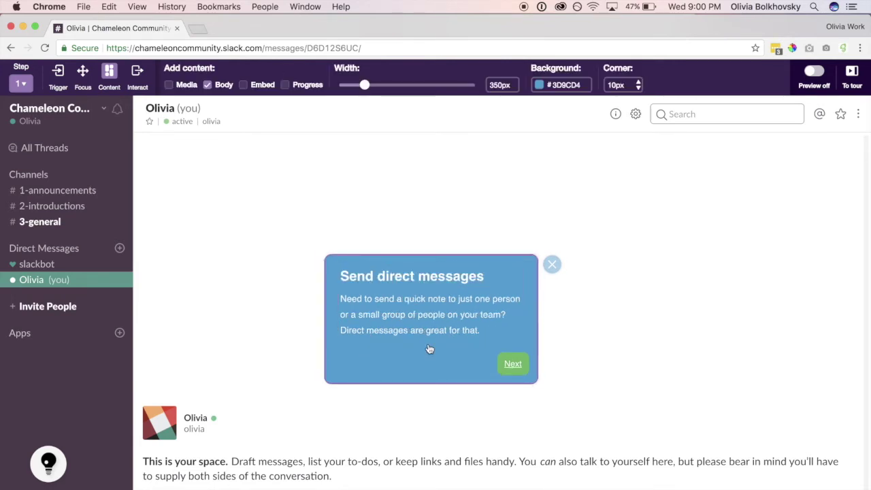
- Rename the button to 'Next Tip' and colour it dark blue #2D506C
left_click(514, 363)
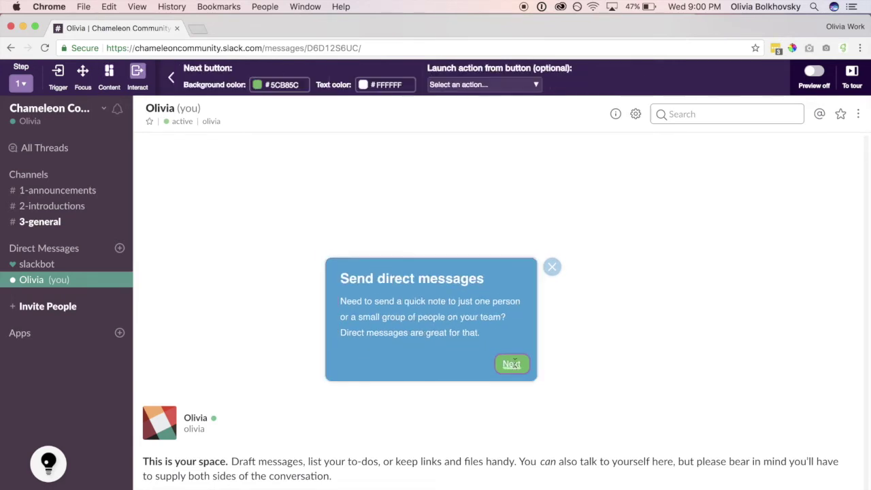
type("Tip")
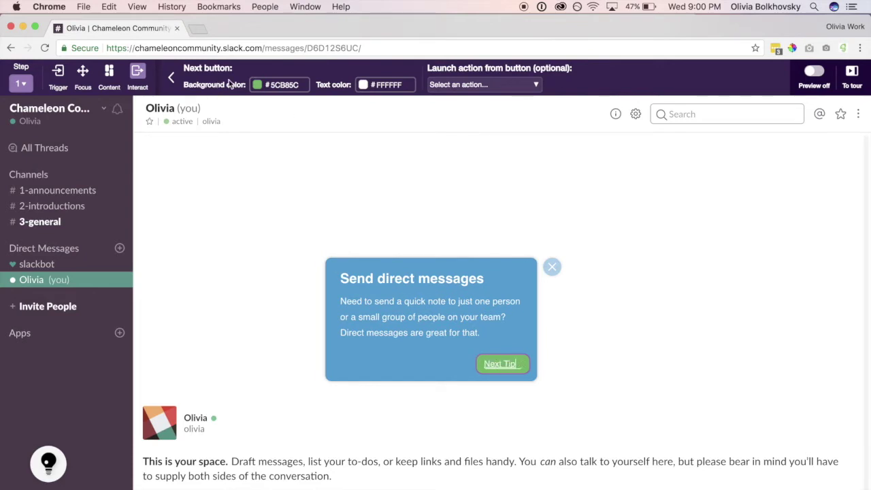
left_click(273, 86)
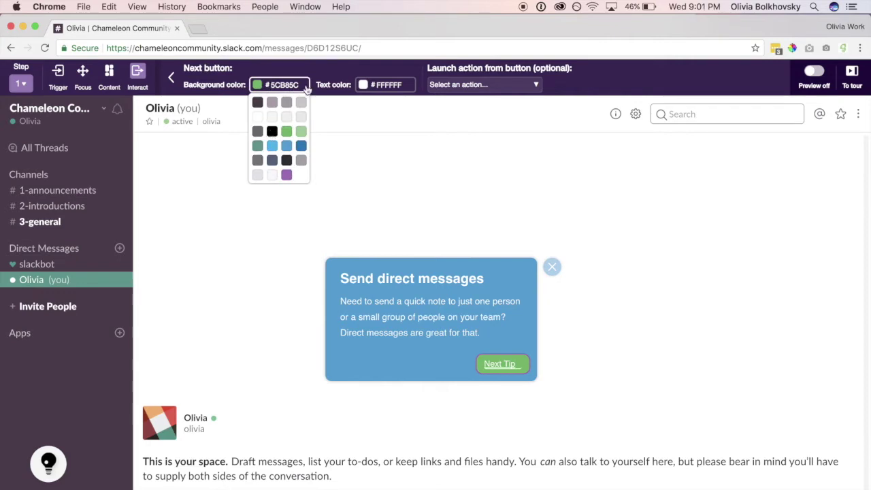
double_click(280, 86)
type("2D506C")
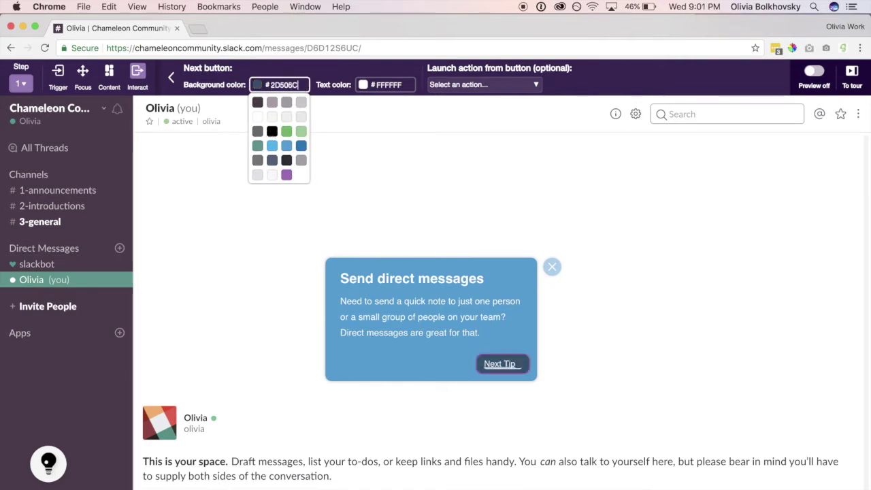
key("Return")
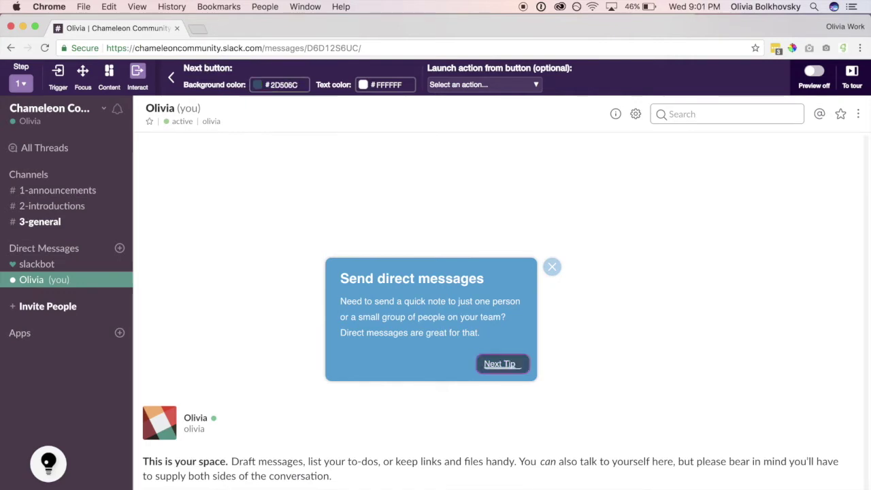
left_click(448, 370)
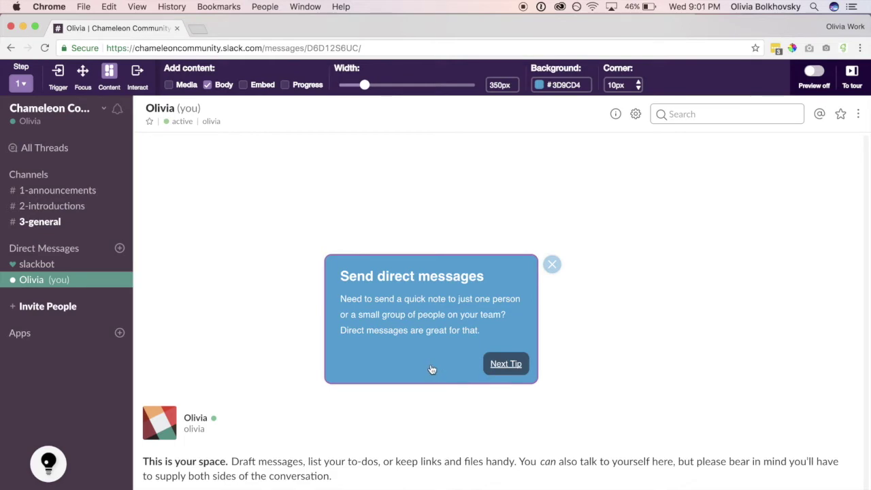
- Stop users from dismissing the step and widen it to 400px
left_click(506, 363)
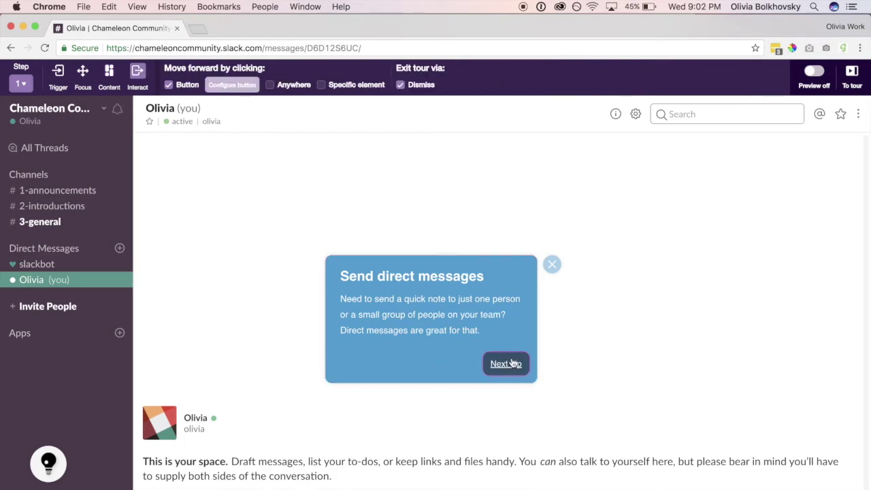
left_click(552, 264)
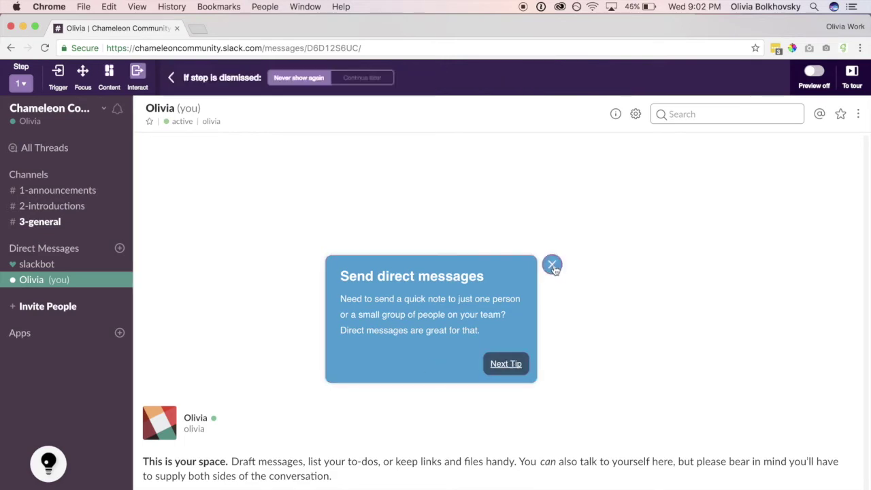
left_click(173, 80)
left_click(401, 85)
left_click(408, 350)
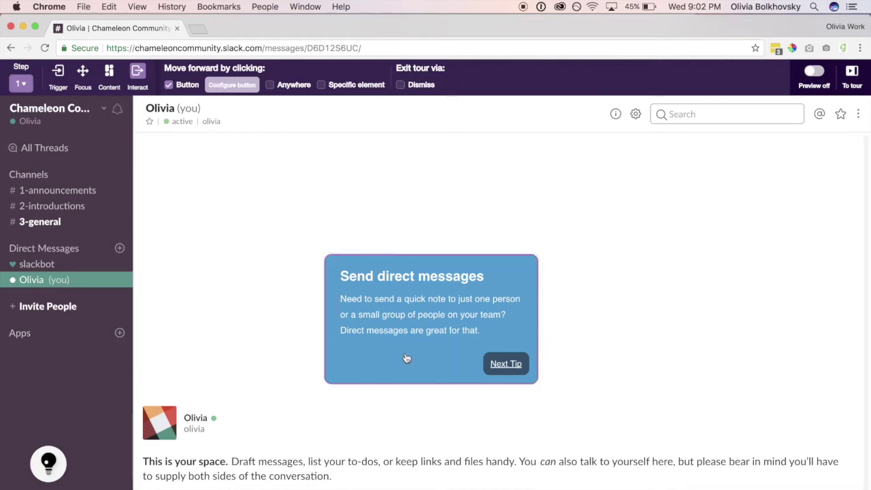
left_click_drag(365, 86, 377, 89)
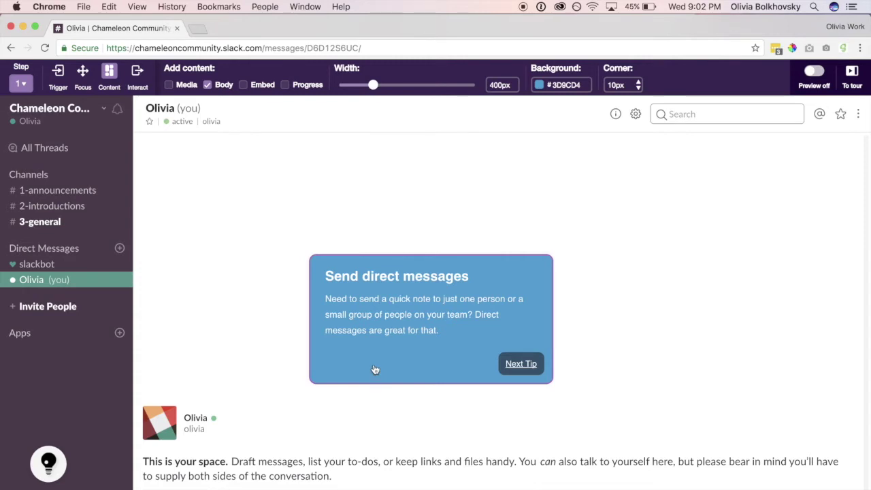
- Snap the tip to the Direct Messages heading, placed on its right, with Highlight element on
left_click(82, 72)
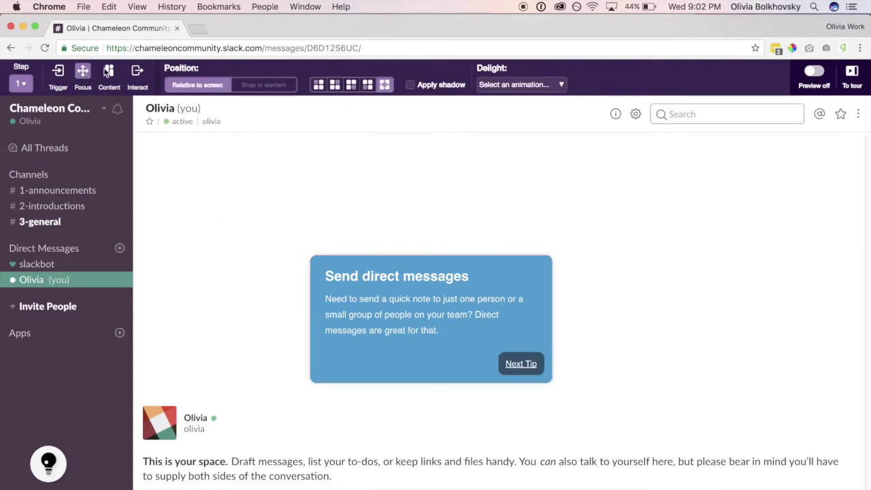
left_click(266, 89)
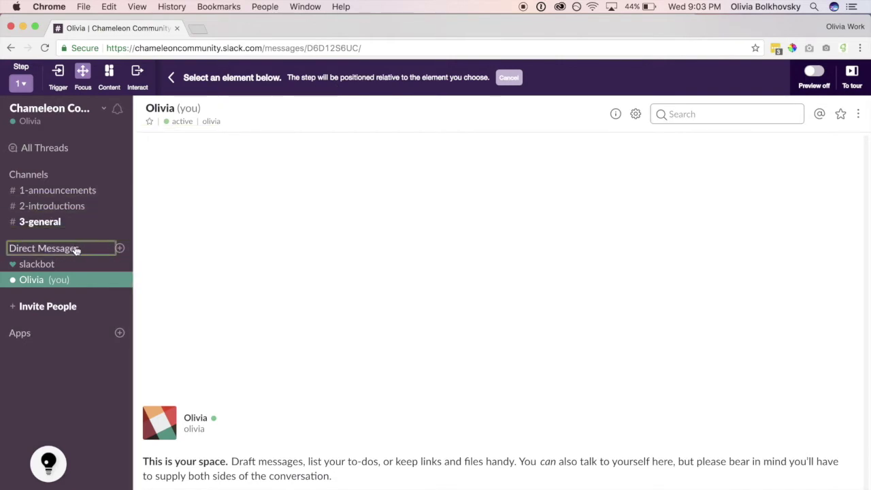
left_click(14, 250)
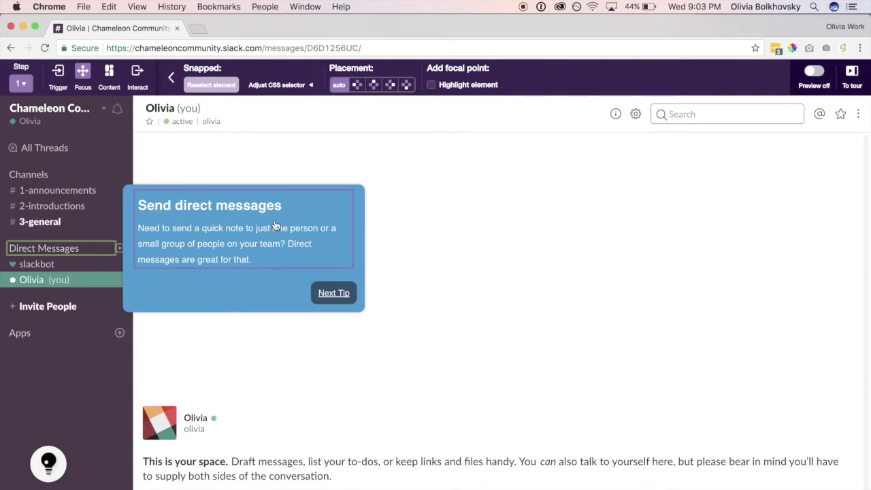
left_click(373, 84)
left_click(392, 85)
left_click(405, 84)
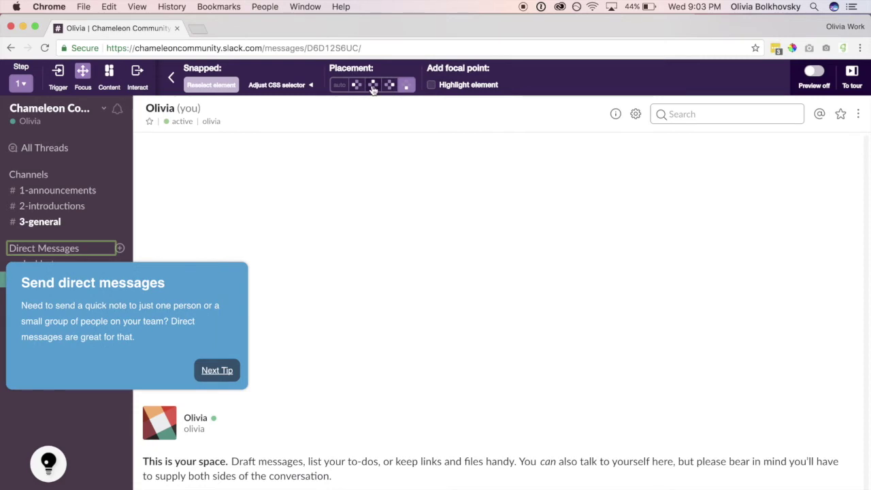
left_click(389, 87)
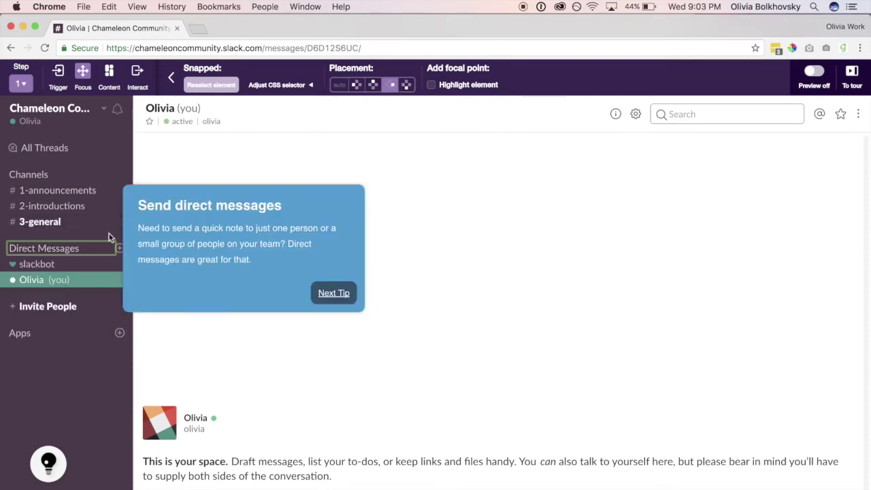
left_click(431, 85)
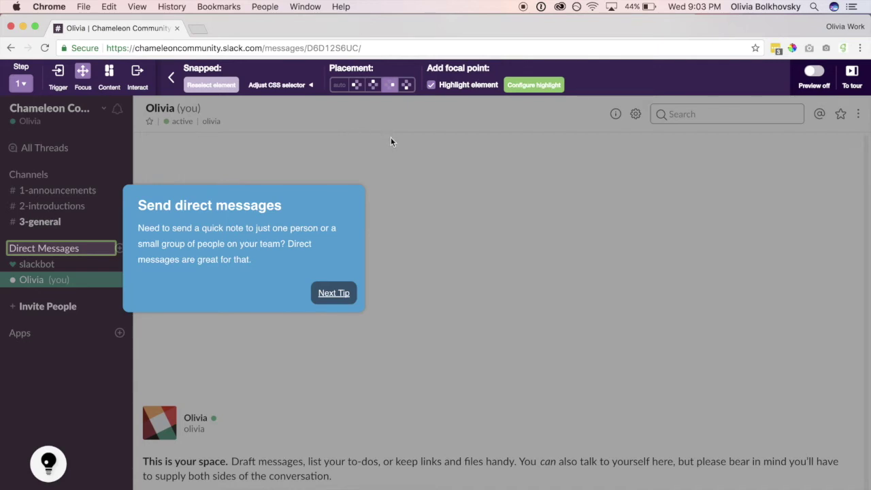
- Switch the highlight to a #3D9CD4 blue hotspot beacon with X offset 45px
left_click(538, 87)
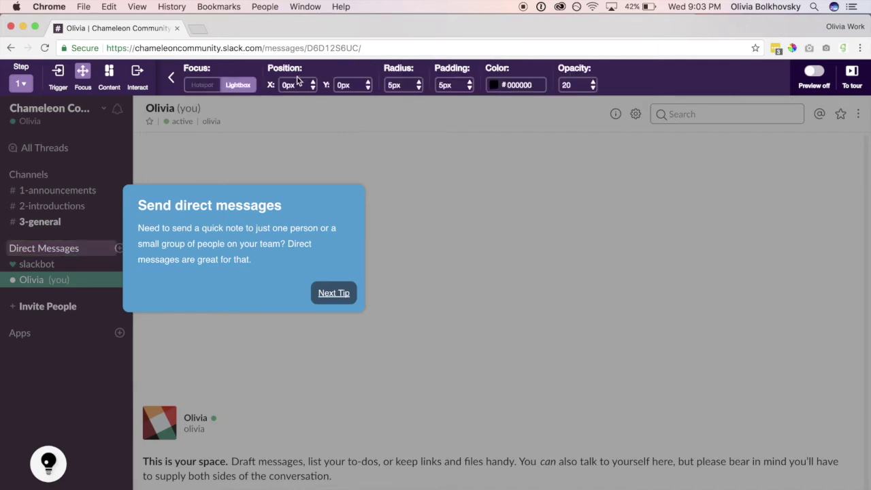
left_click(202, 87)
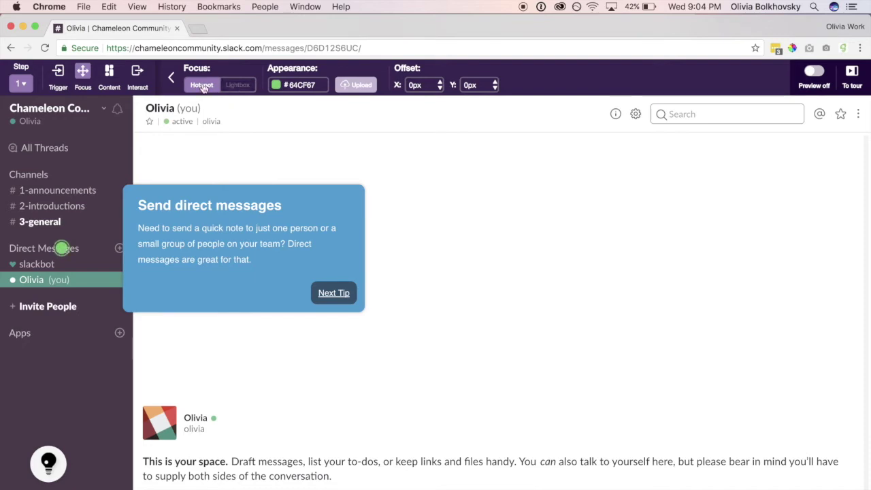
left_click(278, 86)
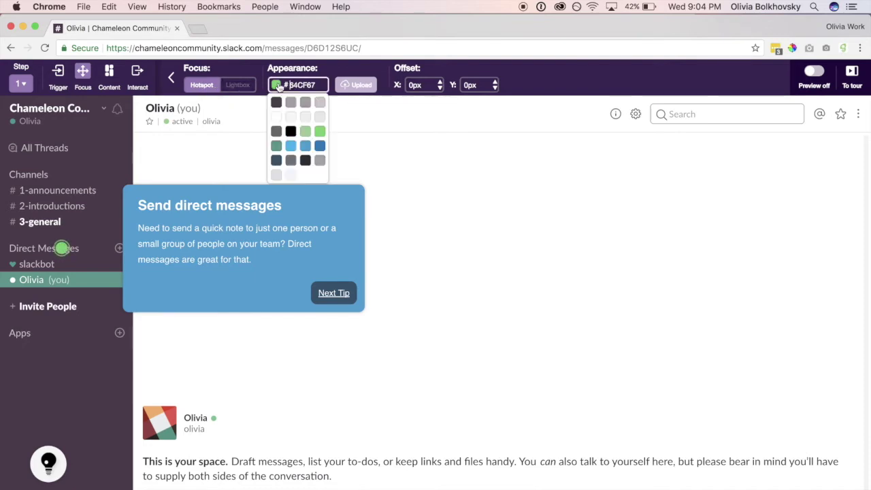
left_click(305, 148)
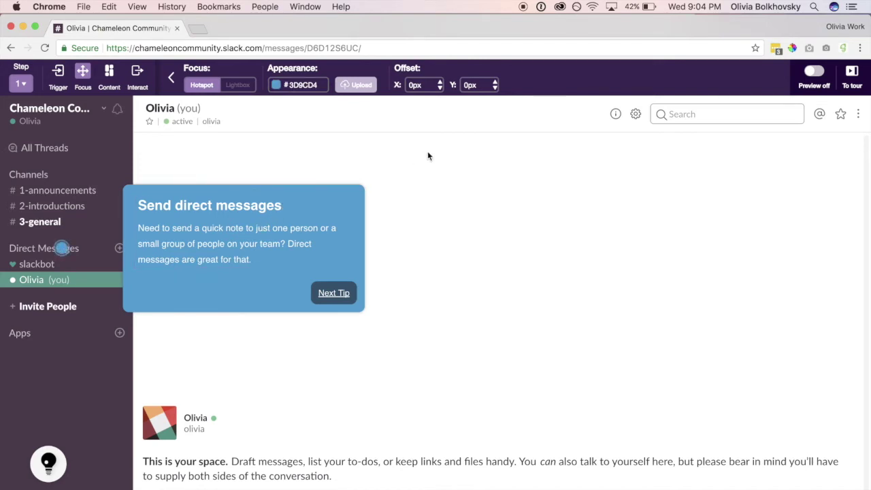
left_click(441, 83)
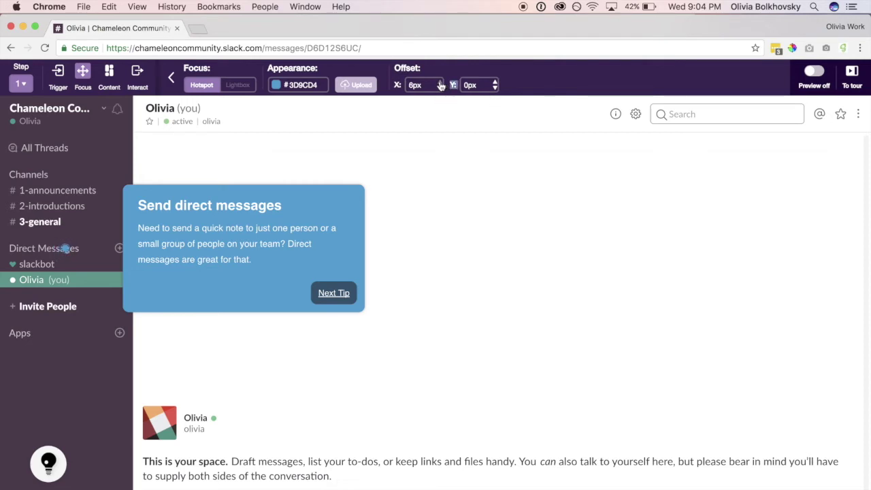
left_click(441, 82)
left_click(441, 82)
left_click(441, 82)
left_click(440, 83)
left_click(440, 82)
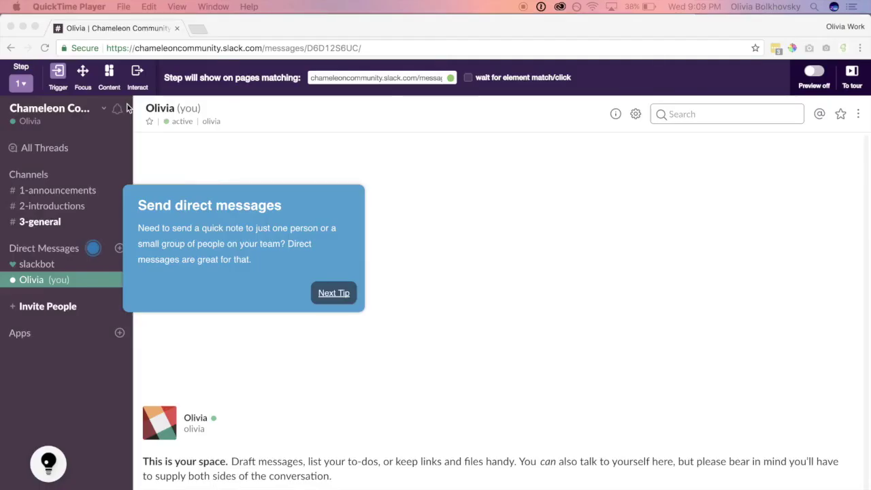
- Add a second tour step and paste in its 'You're set – just add teammates' text
left_click(28, 87)
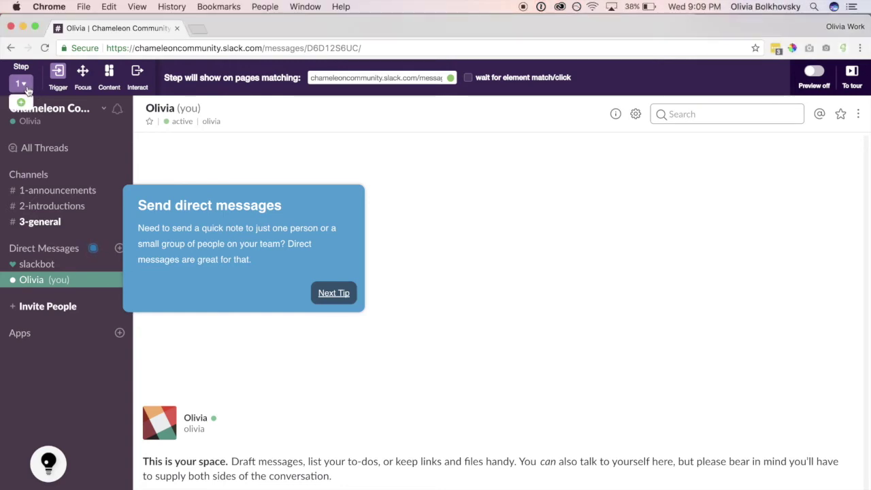
left_click(21, 103)
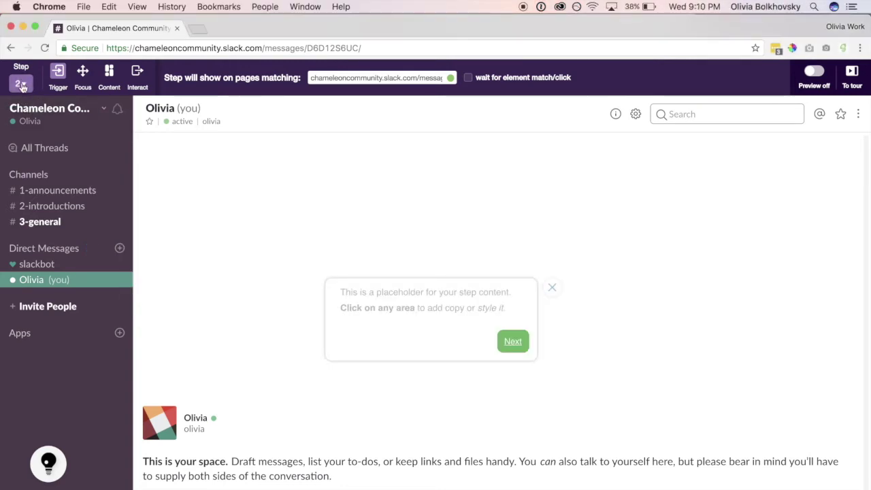
left_click(461, 311)
type("You're set – just add teammates To get the most out of slack, invite some more coworkers and start messaging!")
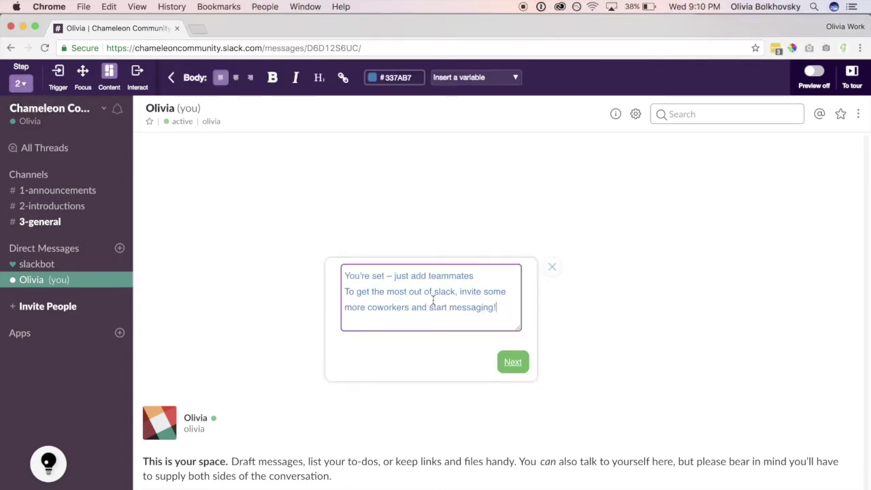
- Wrap the heading in ** with a ## prefix, and widen the step to 400px
left_click(346, 276)
type("**")
left_click(482, 275)
type("**")
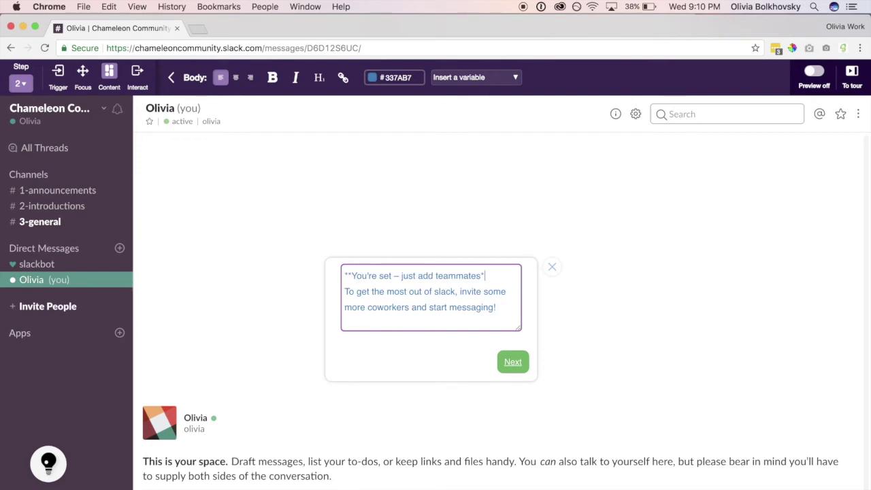
left_click(432, 349)
left_click(346, 276)
type("##")
left_click(365, 356)
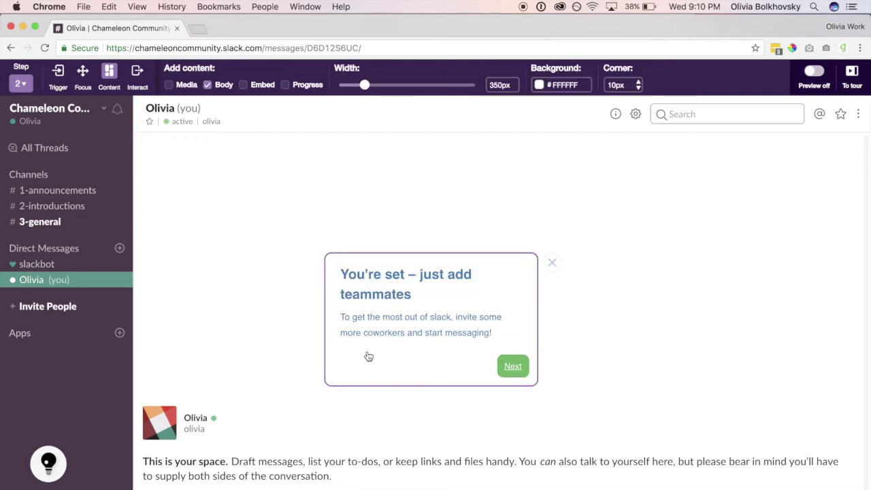
left_click_drag(364, 85, 373, 85)
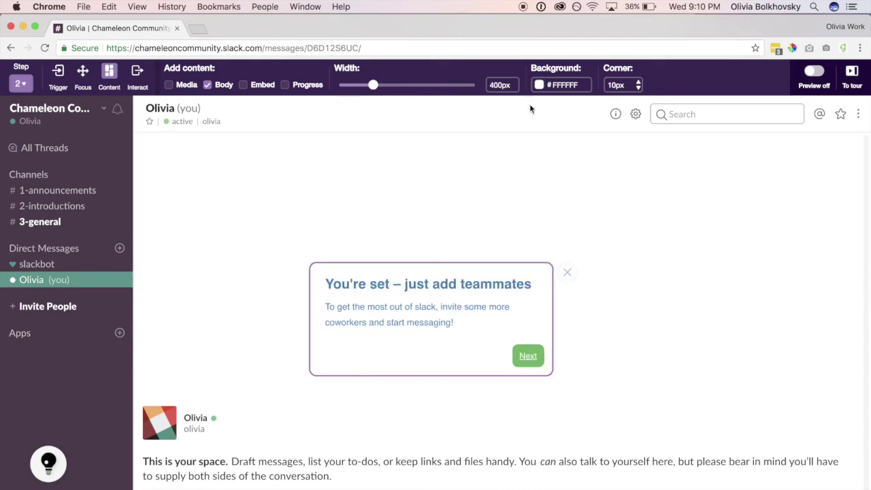
left_click(541, 87)
- Paste #FFAB4D to make the second step's background orange
key("ctrl+a")
type("FFAB4D")
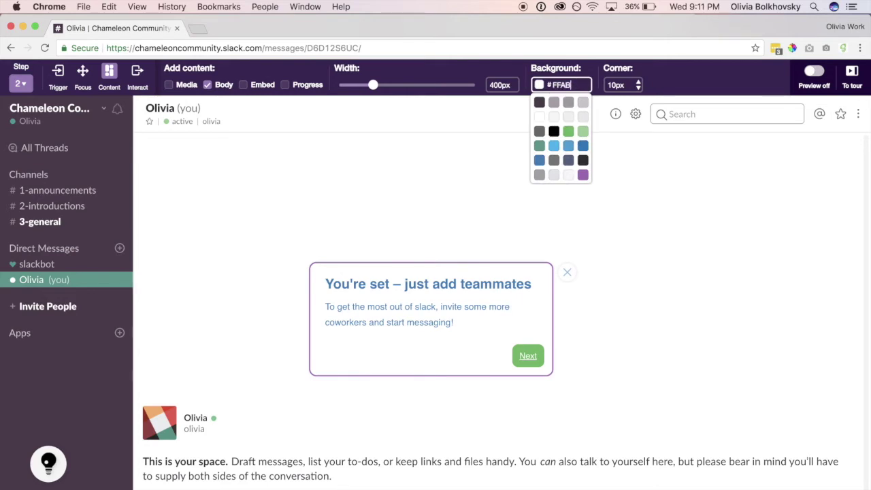
left_click(418, 307)
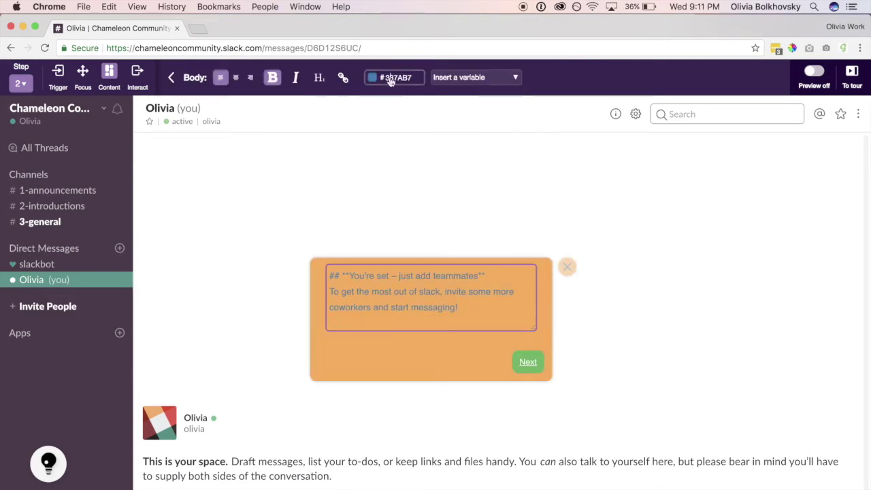
left_click(373, 371)
- Label the button 'Invite Your Teammates' and colour it brown #7A5532
left_click(538, 361)
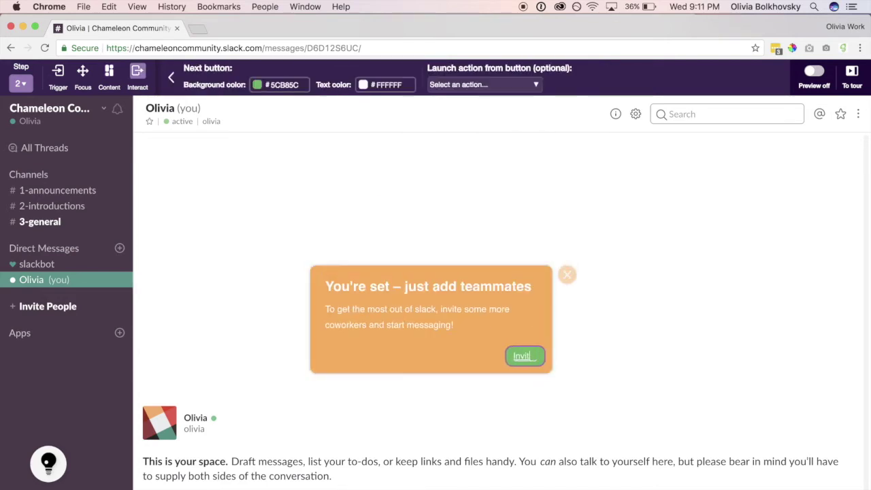
type("Invite Your Teammates")
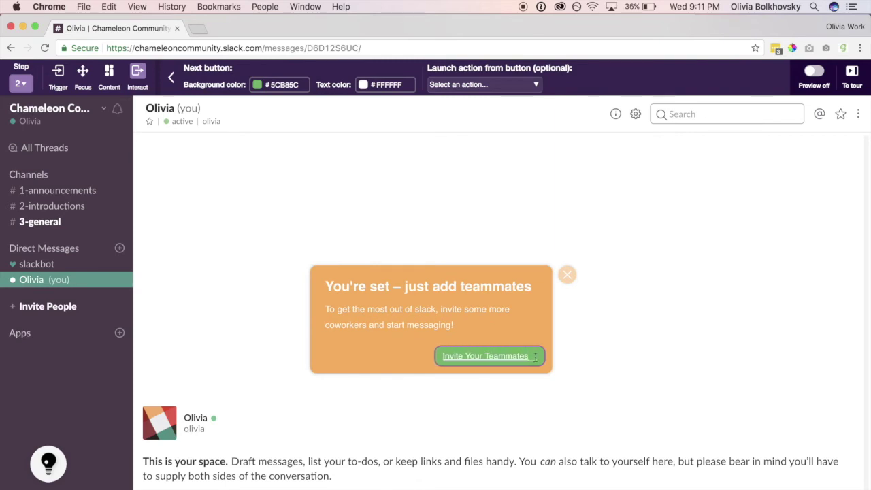
left_click(279, 85)
left_click_drag(305, 85, 272, 89)
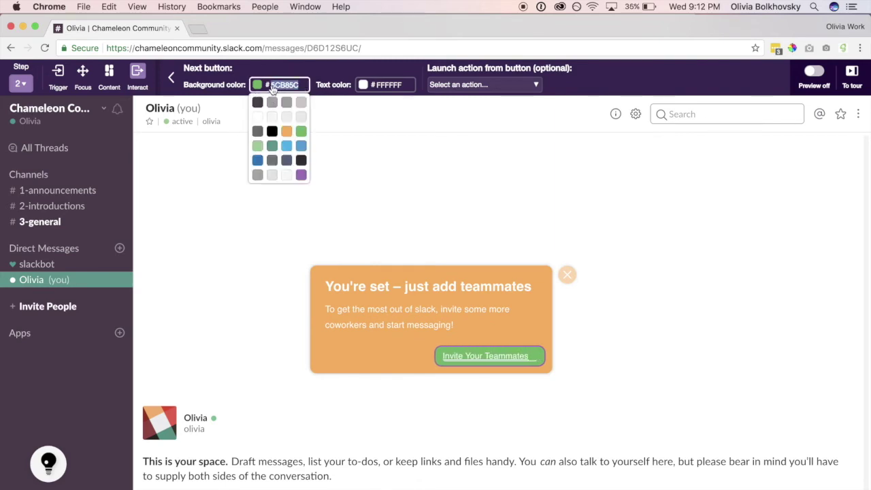
type("7A5532")
left_click_drag(465, 356, 529, 356)
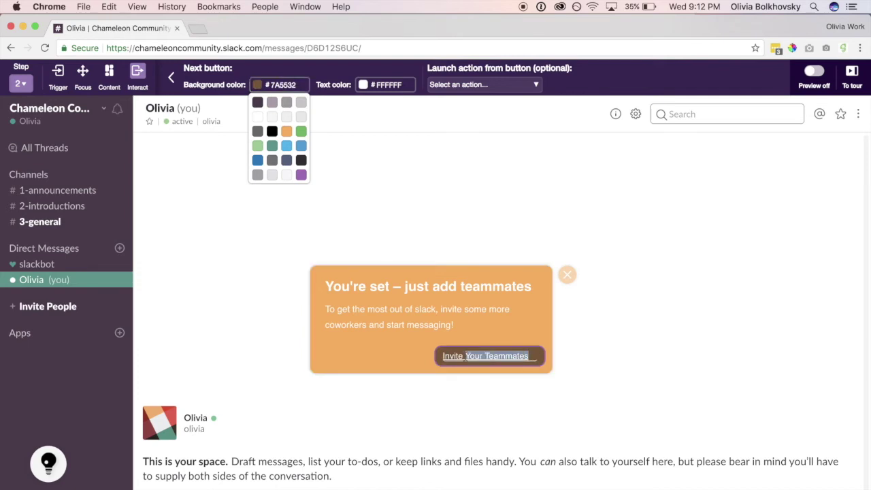
left_click(378, 365)
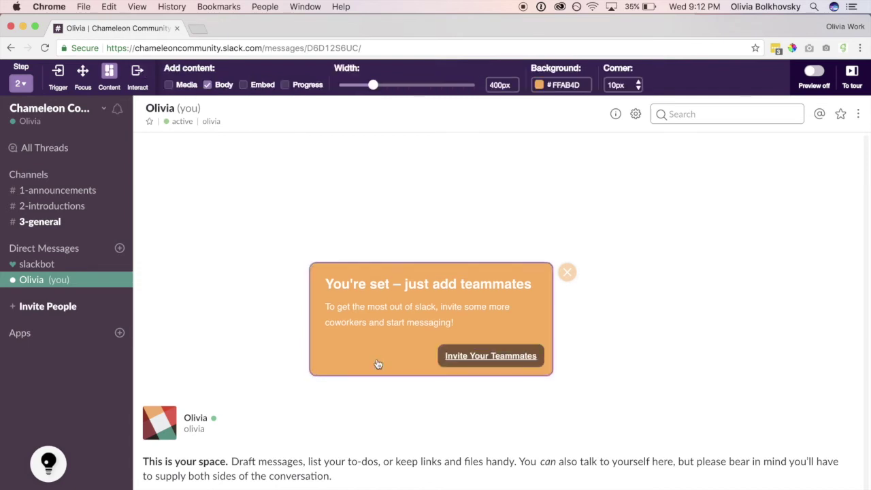
left_click(567, 272)
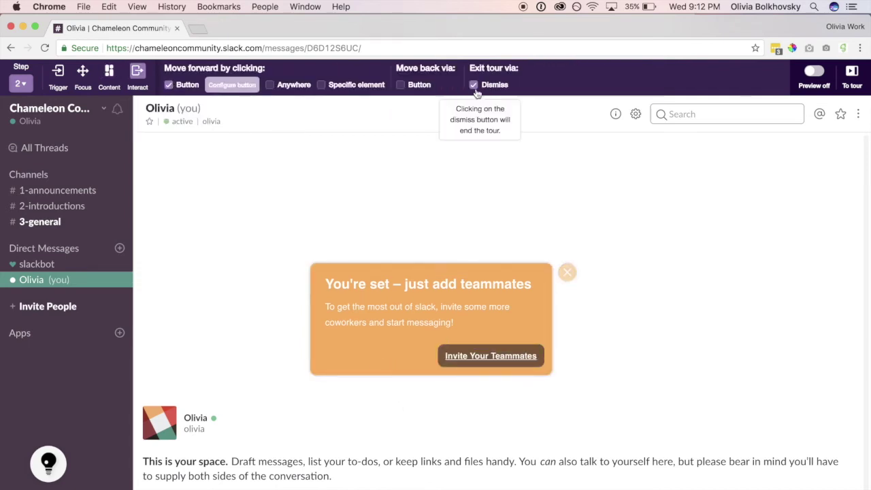
left_click(449, 273)
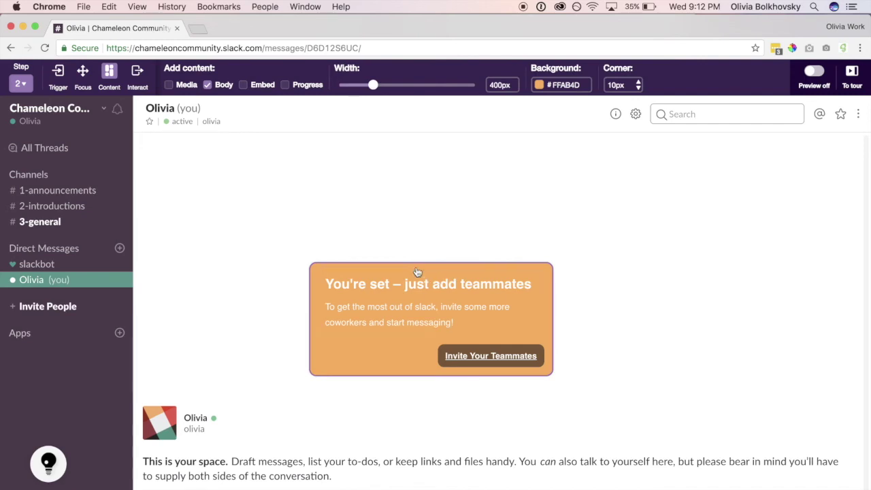
- Anchor the second step to Slack's Invite People item and turn on Highlight element
left_click(82, 75)
left_click(171, 79)
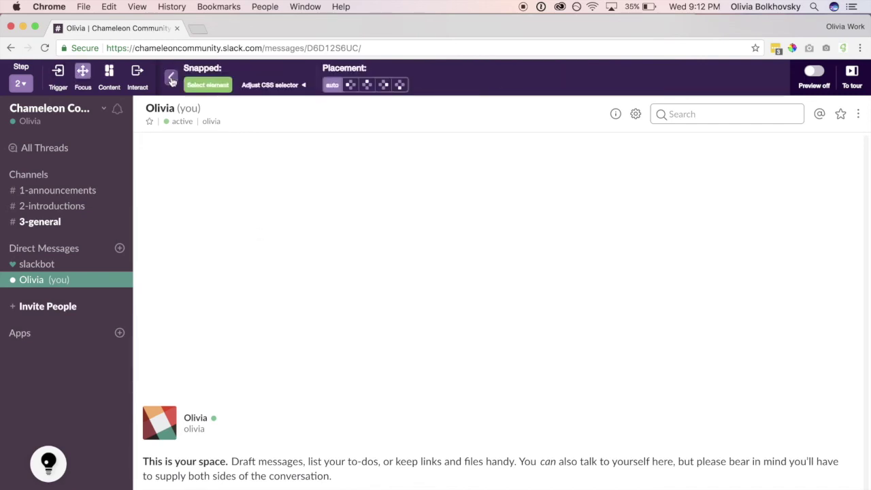
left_click(171, 78)
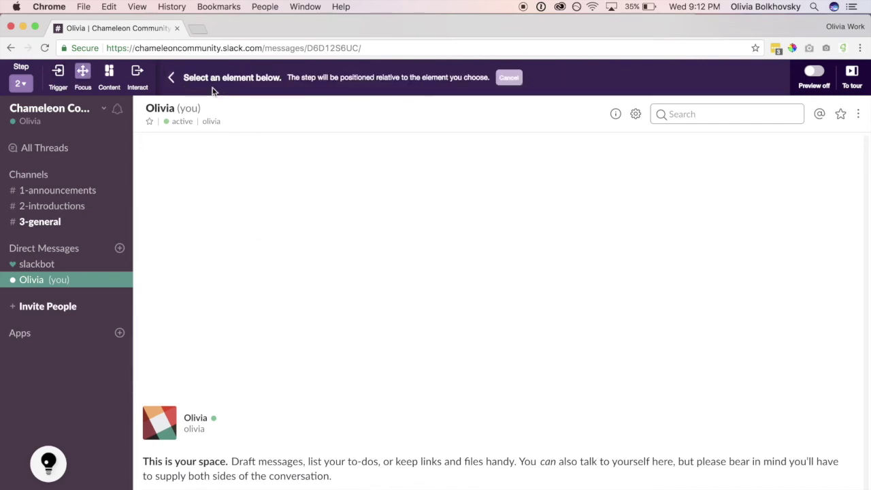
left_click(12, 311)
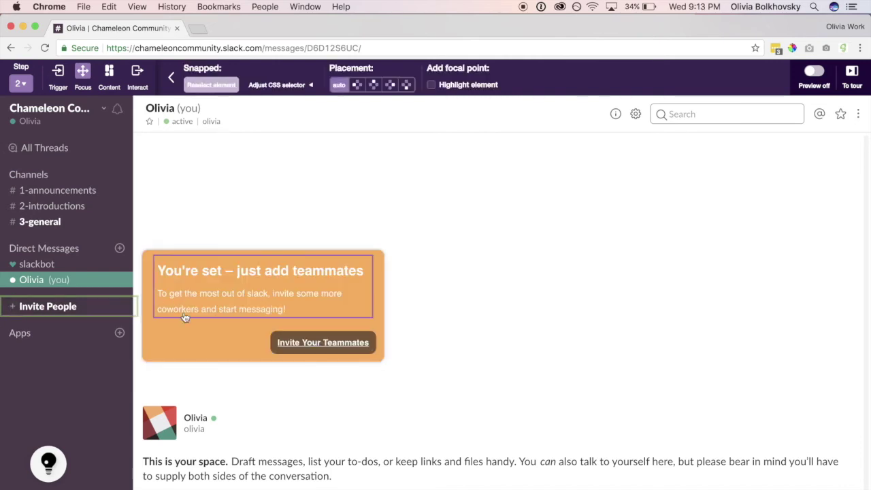
left_click(431, 84)
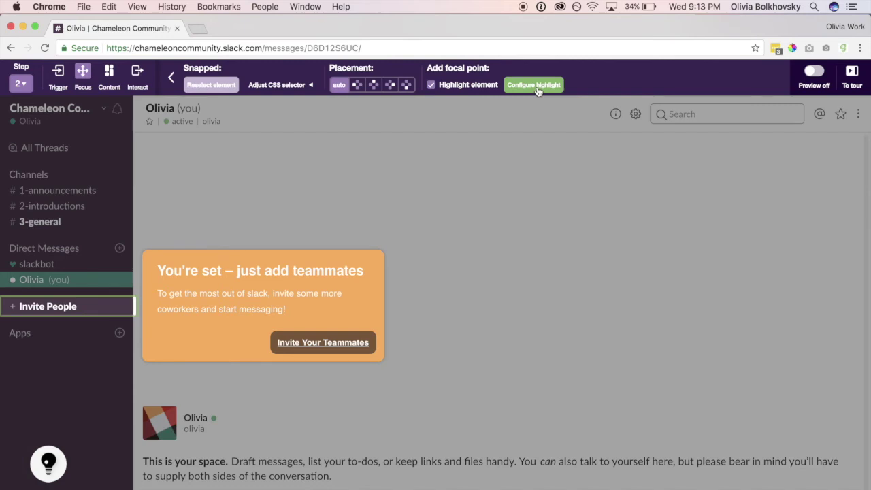
- Configure the highlight as a lightbox with a black #000000 overlay
left_click(535, 87)
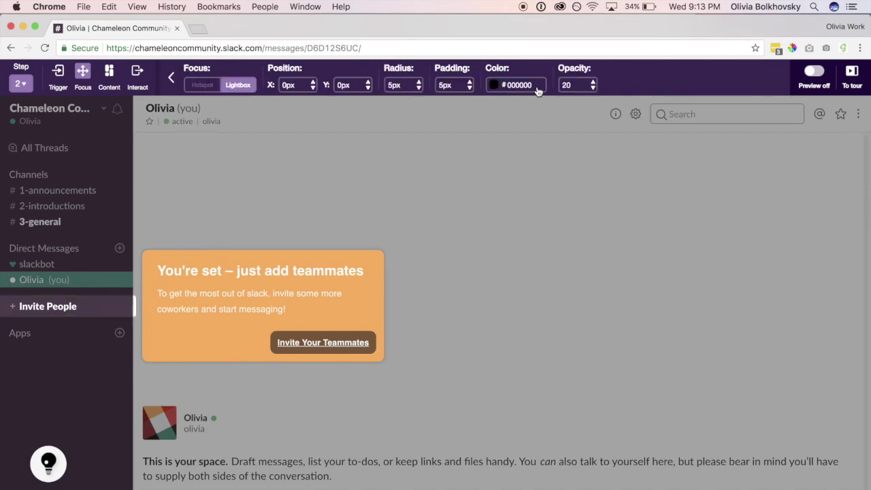
left_click(494, 86)
left_click(522, 131)
left_click(494, 160)
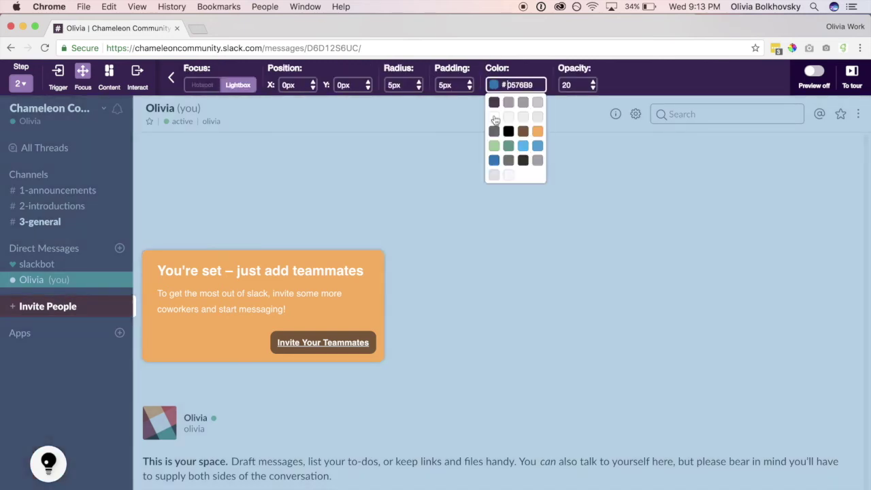
left_click(523, 160)
left_click(516, 84)
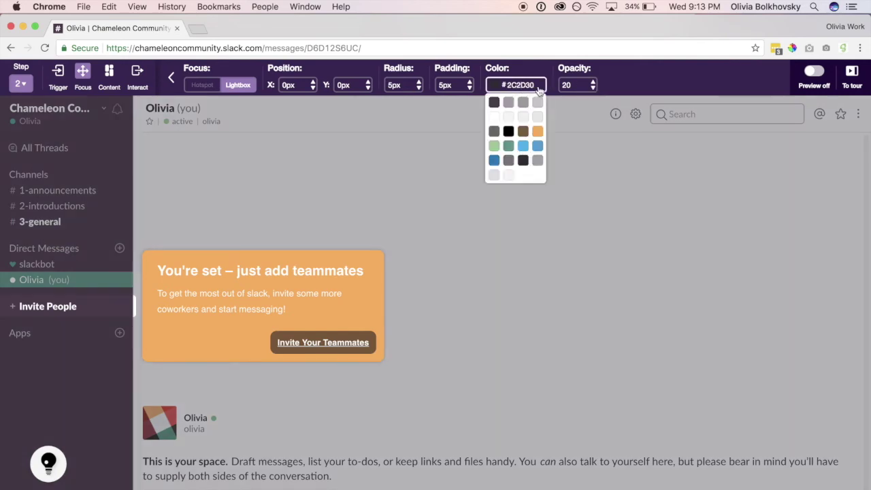
left_click(499, 110)
- Set the lightbox opacity to 26, padding to 0px and Y offset to 1px
left_click(593, 81)
left_click(593, 82)
left_click(593, 82)
left_click(593, 82)
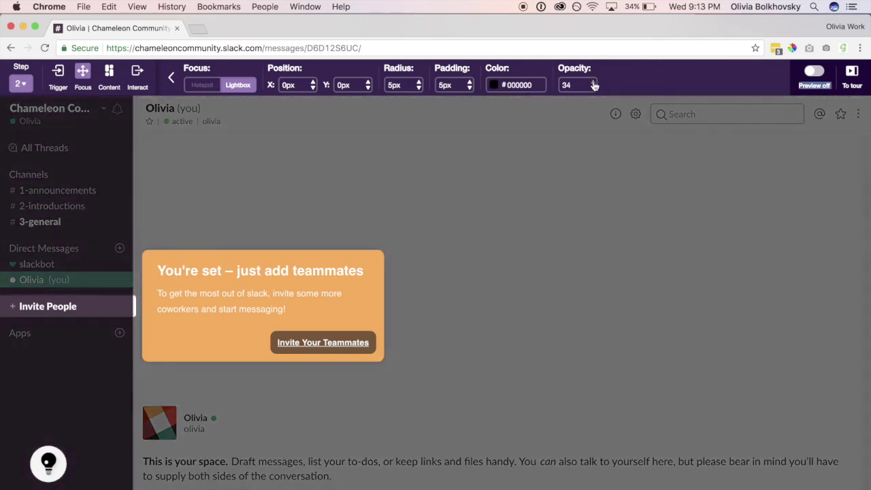
left_click(593, 82)
left_click(593, 82)
left_click(593, 88)
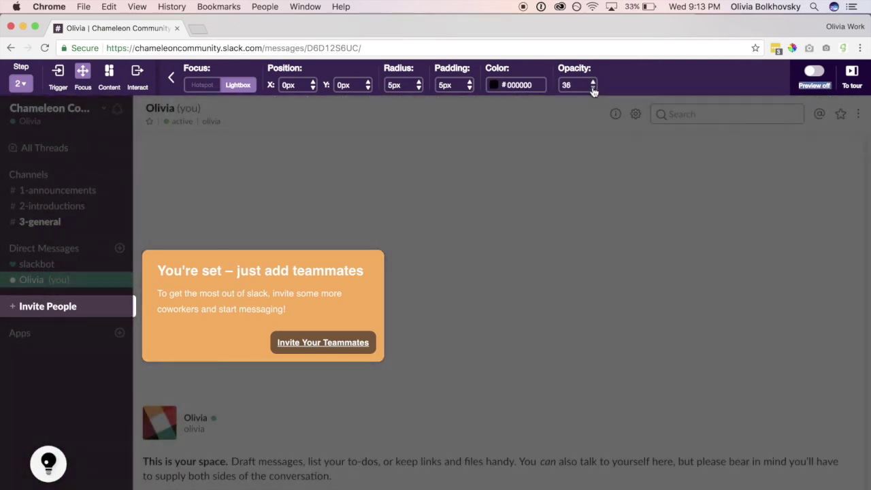
left_click(593, 88)
left_click(470, 88)
left_click(469, 88)
left_click(470, 88)
left_click(470, 88)
left_click(470, 87)
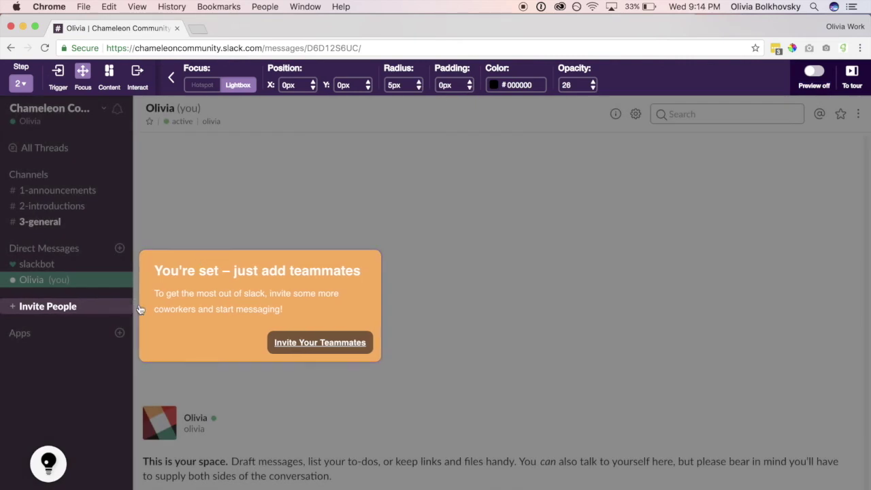
left_click(313, 82)
left_click(312, 88)
left_click(368, 82)
left_click(367, 87)
left_click(368, 81)
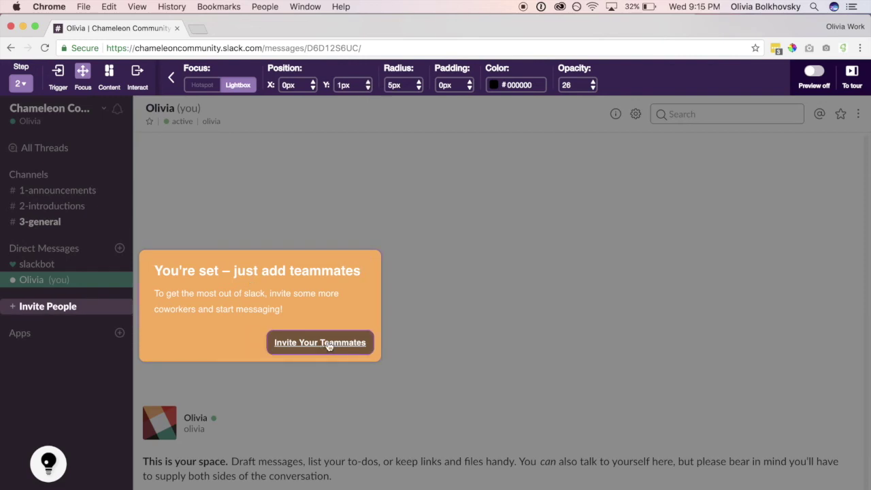
- Make Invite Your Teammates click Slack's Invite People sidebar item, then turn on preview
left_click(305, 349)
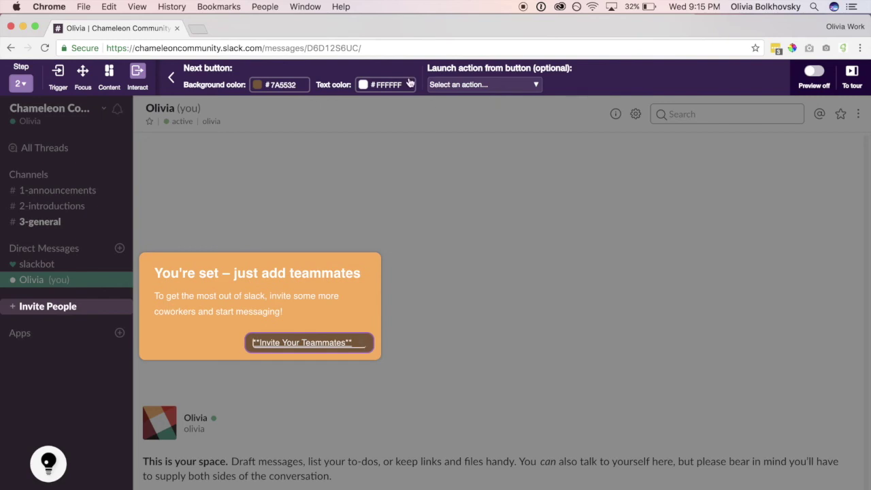
left_click_drag(427, 67, 533, 68)
left_click(535, 84)
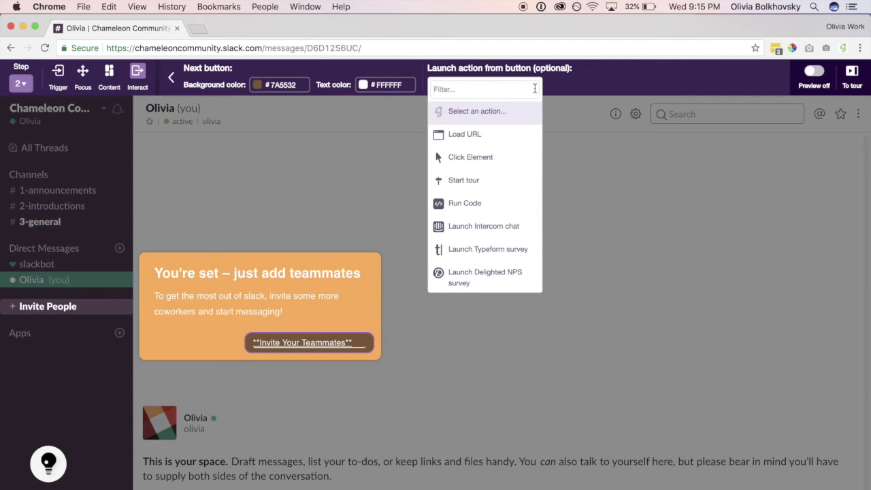
left_click(470, 158)
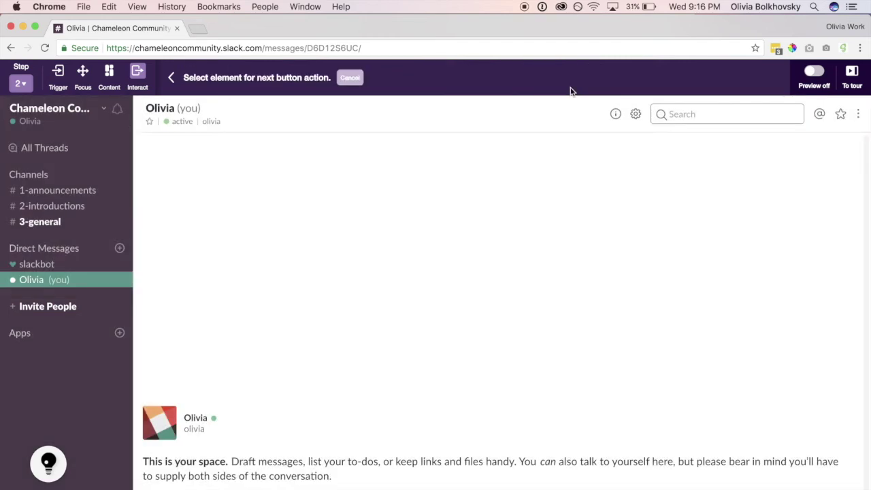
left_click(5, 310)
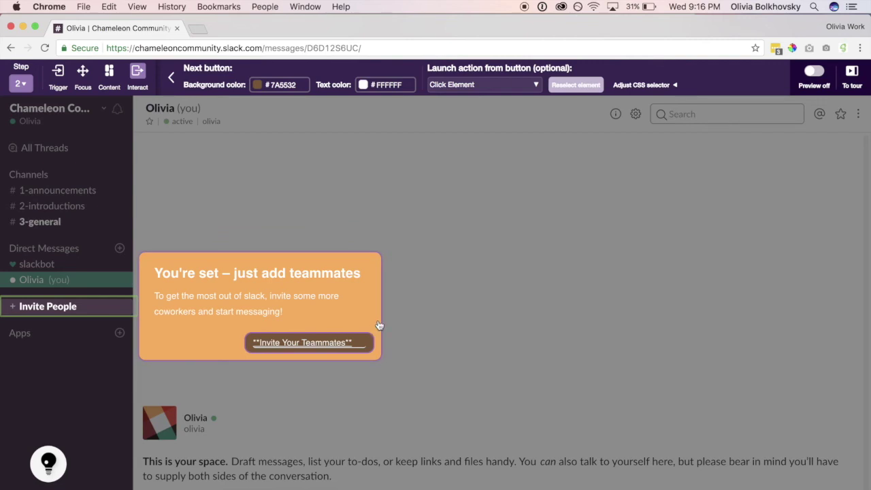
left_click(815, 72)
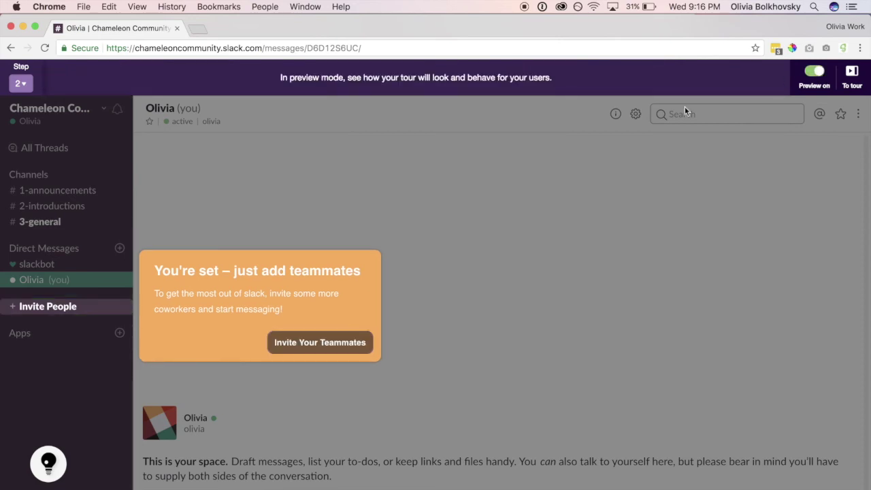
- Confirm Invite Your Teammates opens Slack's Invite Members dialog in preview
left_click(341, 348)
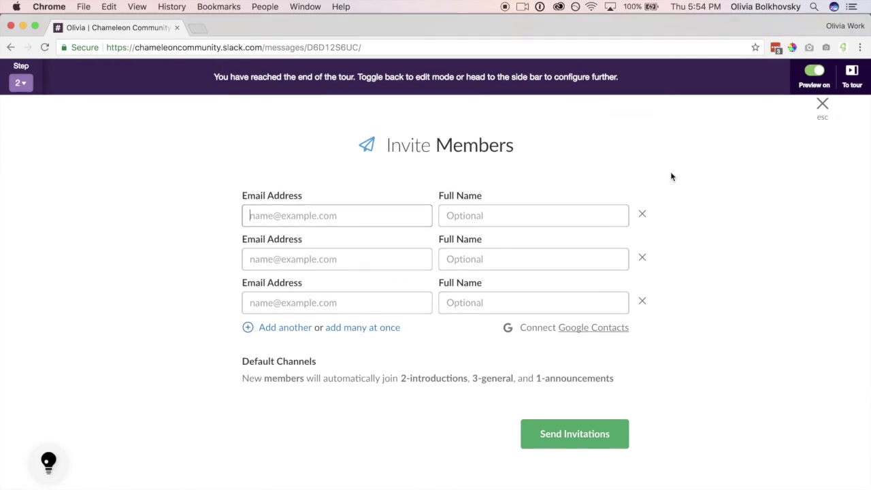
left_click(823, 109)
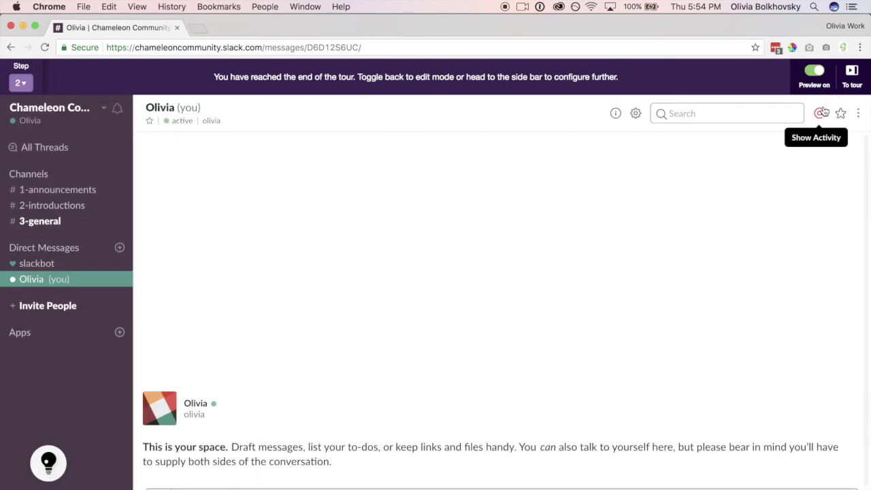
left_click(851, 77)
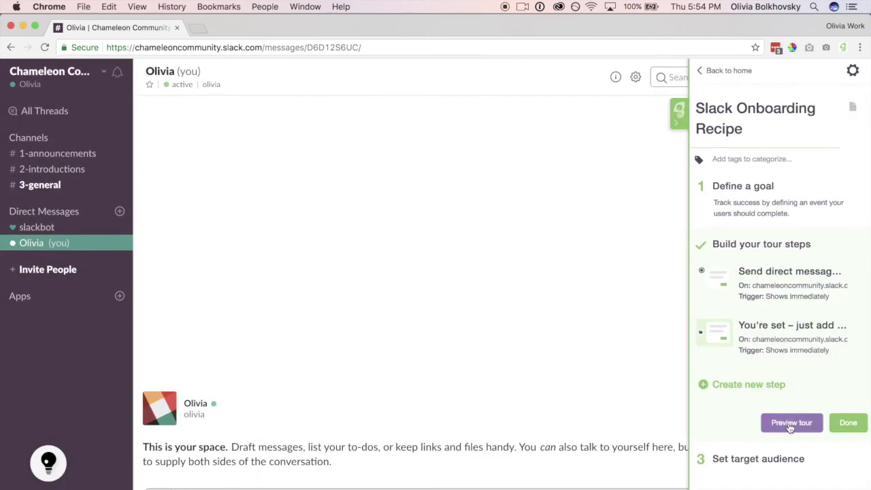
left_click(789, 425)
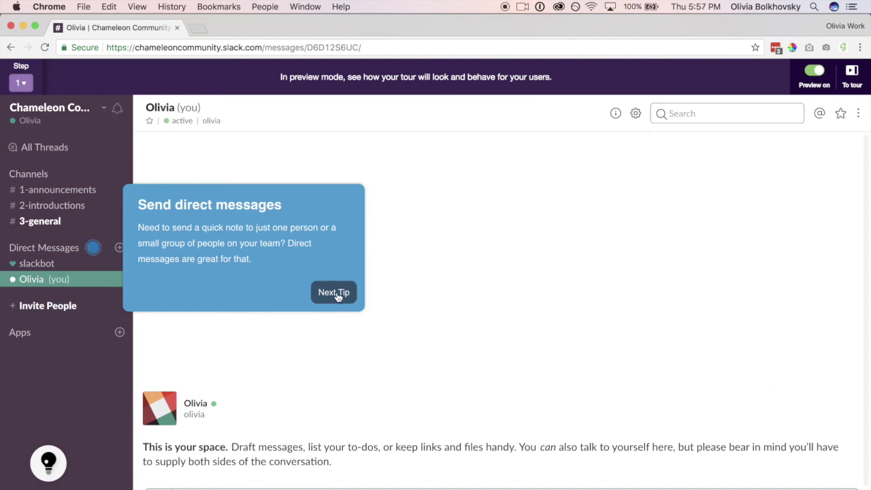
left_click(340, 297)
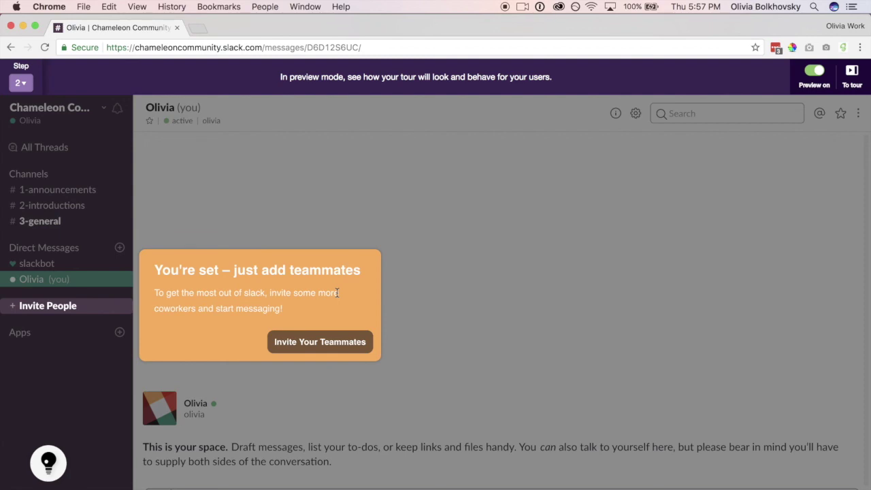
left_click(345, 348)
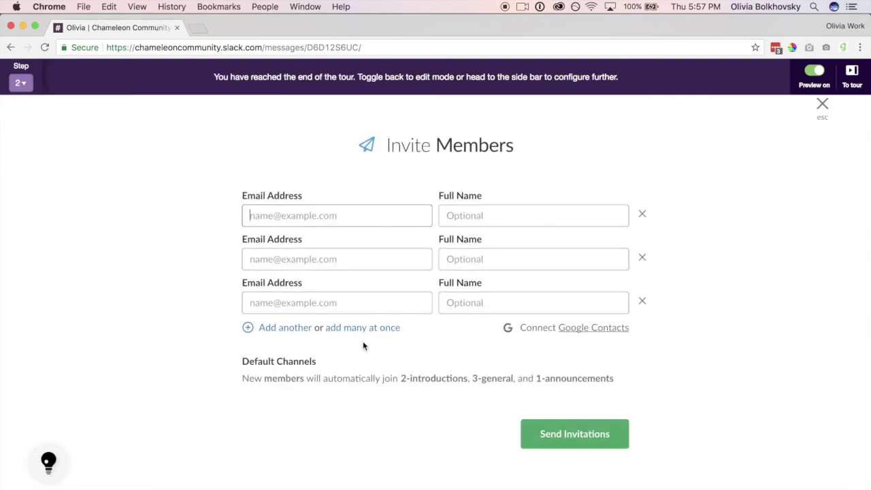
left_click(821, 109)
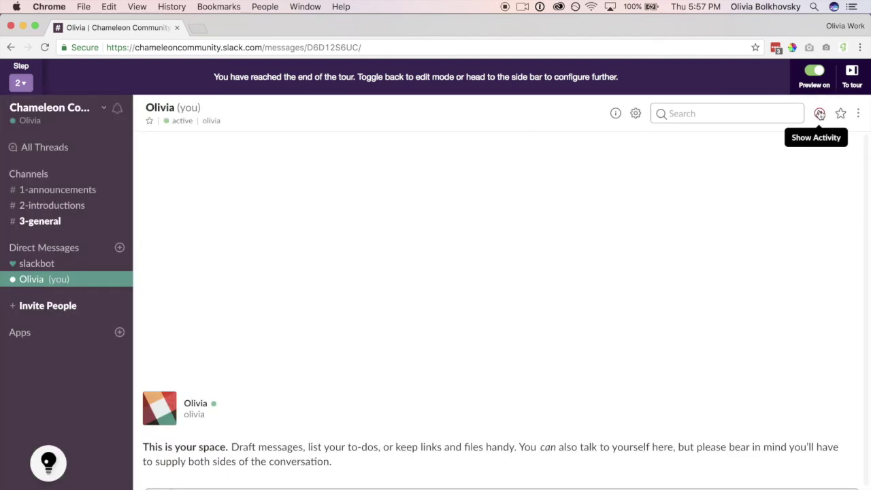